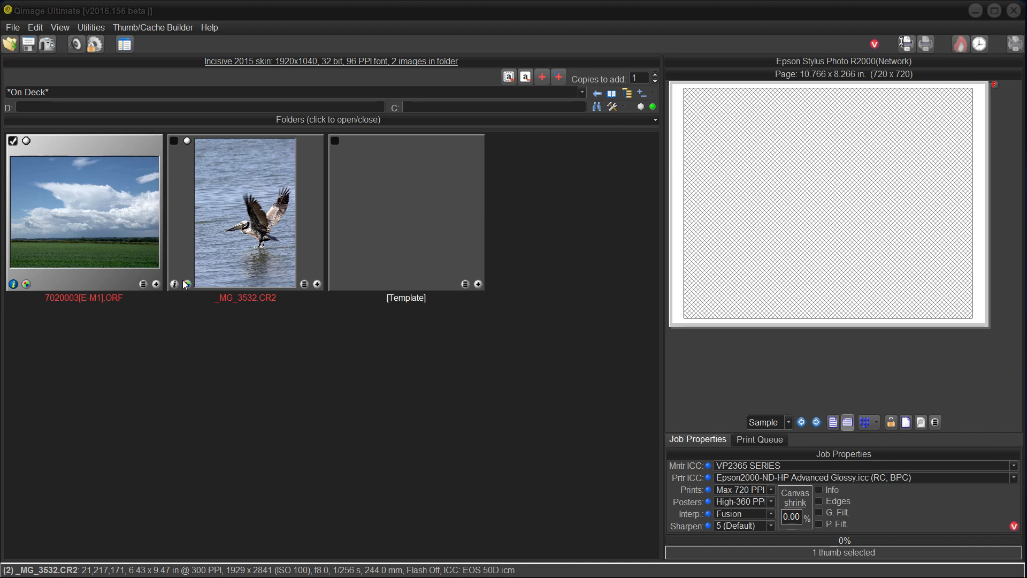
- Open the raw developing options for the pelican photo _MG_3532.CR2
left_click(238, 278)
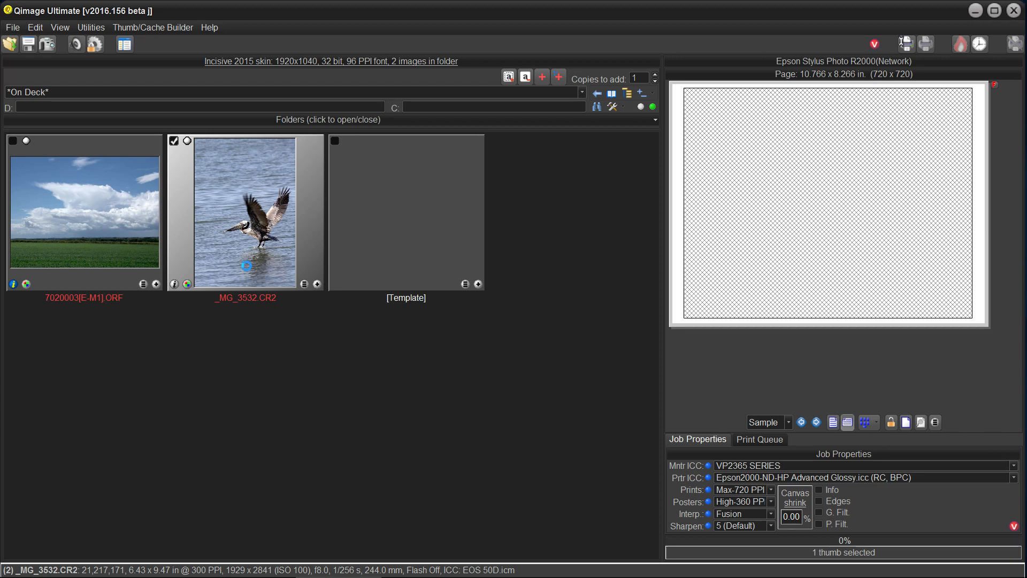
double_click(248, 262)
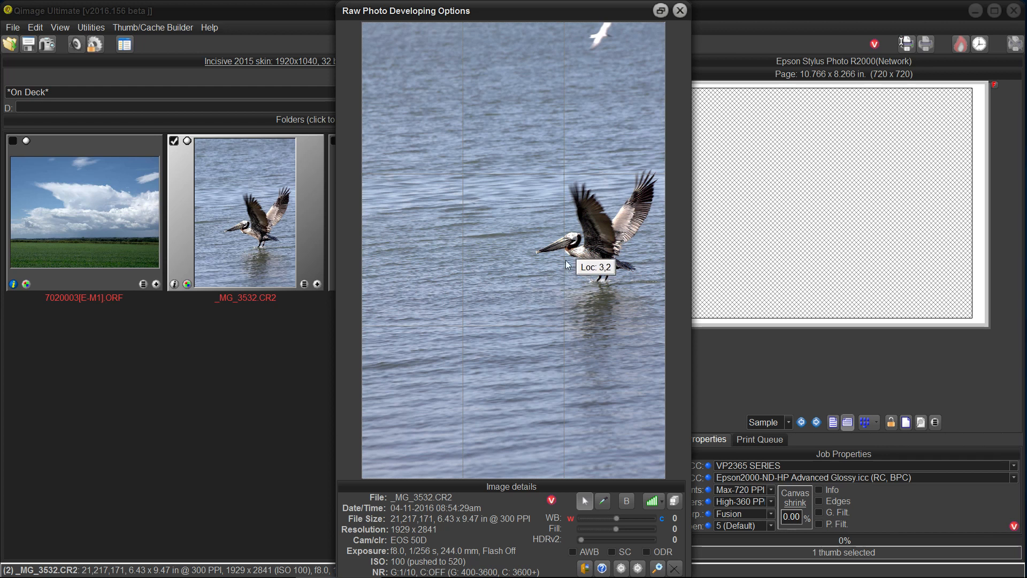
mouse_move(598, 35)
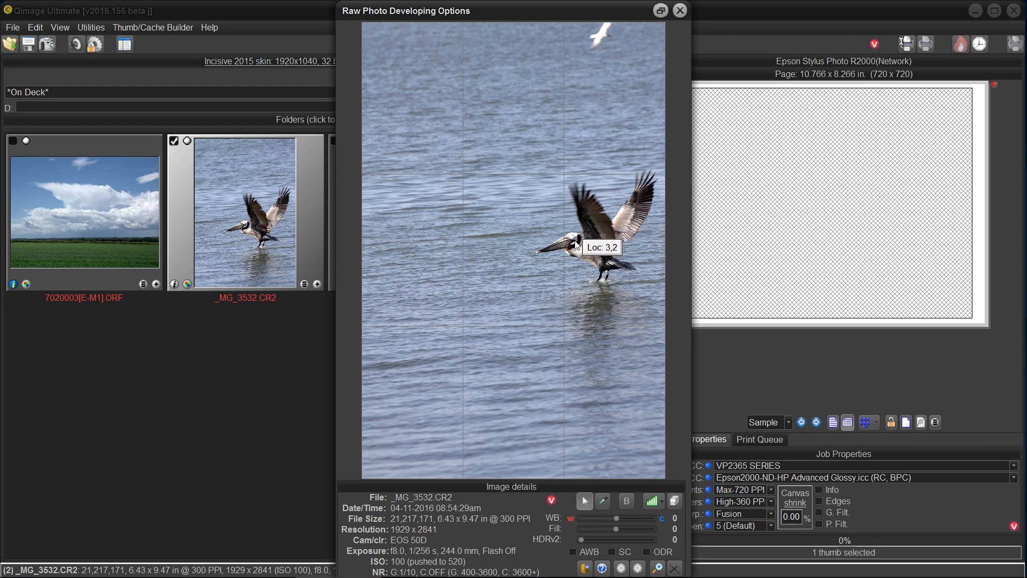
- Apply Recover highlights (auto blk level) to an area around the pelican's head and compare options A and B
left_click_drag(560, 226, 588, 260)
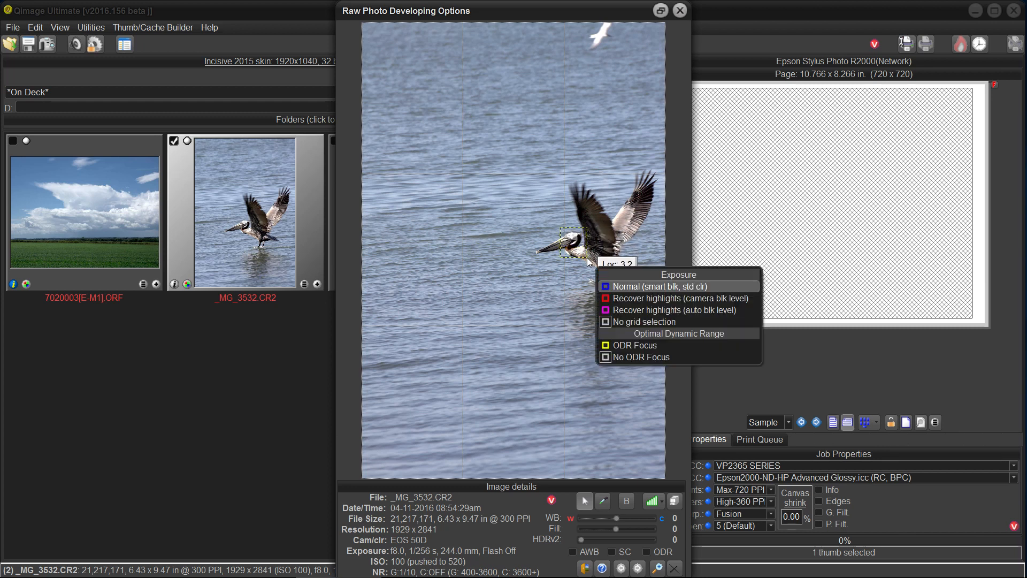
left_click(605, 313)
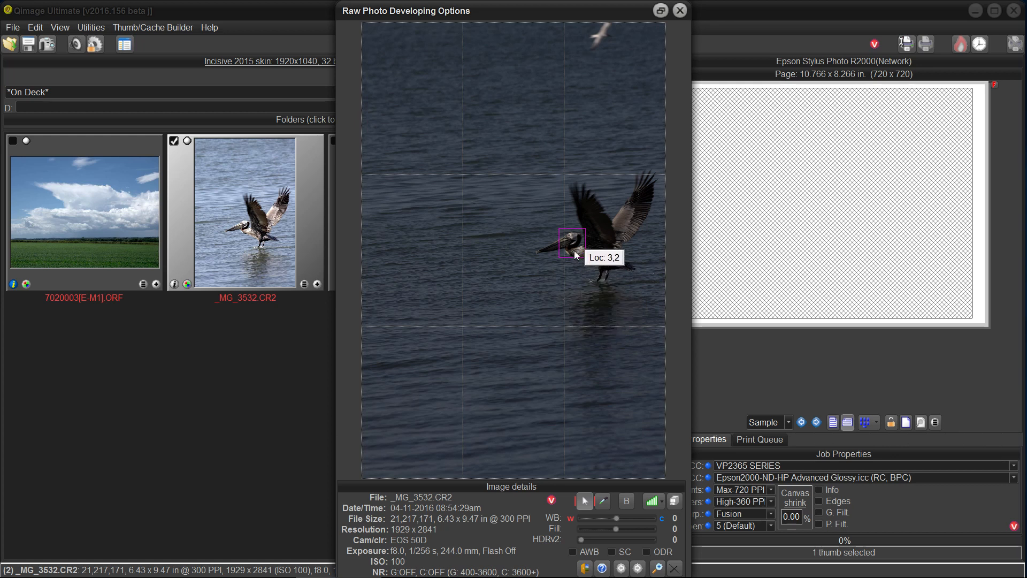
left_click(626, 501)
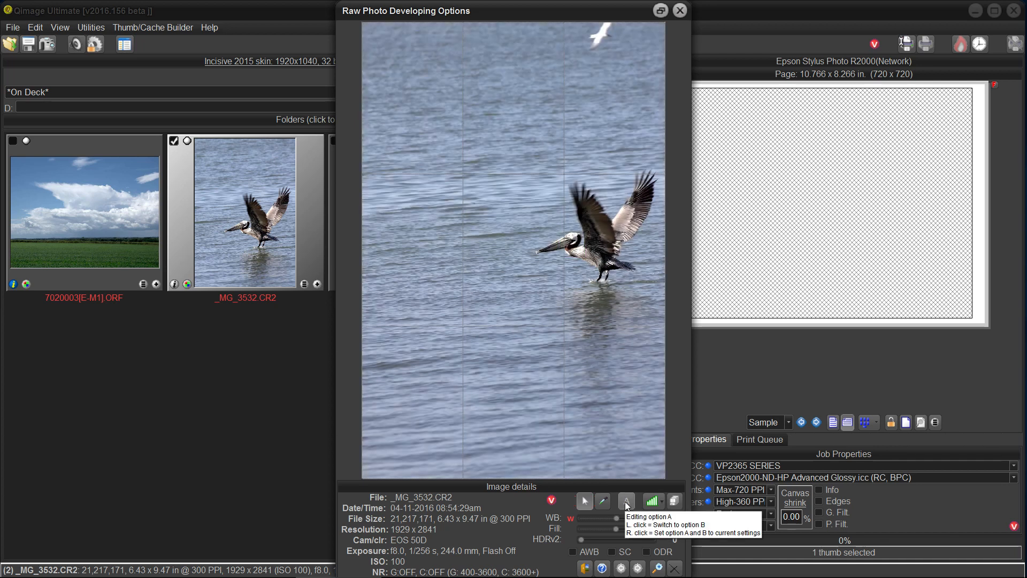
left_click(627, 503)
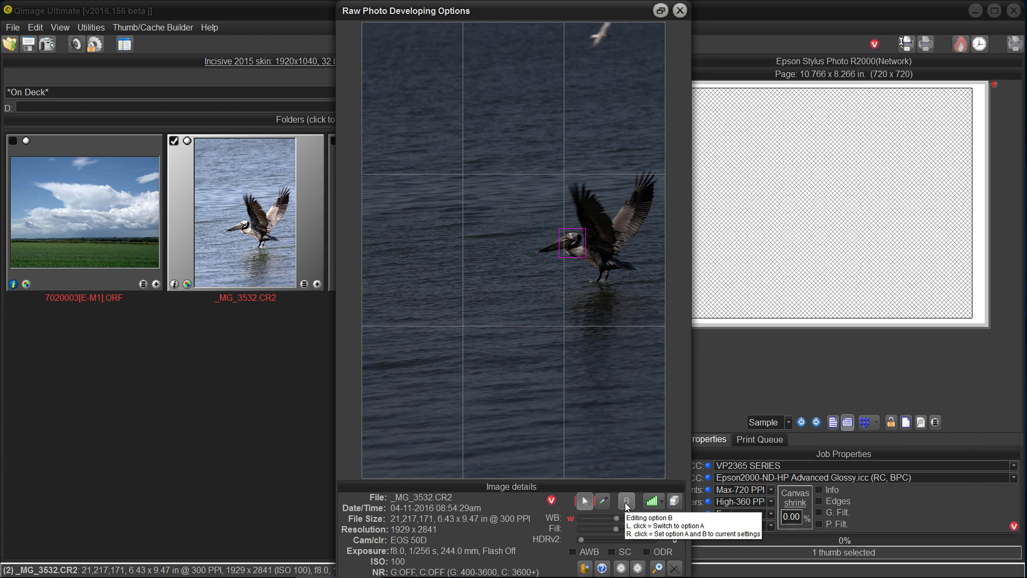
left_click(627, 507)
left_click(626, 503)
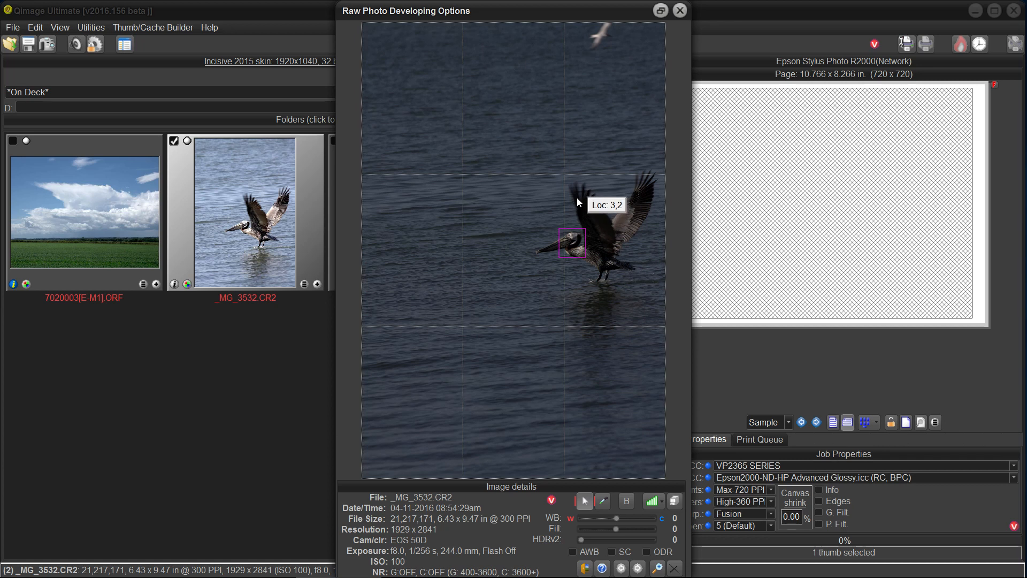
- Set an ODR Focus area over the pelican's dark near wing and body, and compare options A and B
left_click_drag(592, 203, 613, 262)
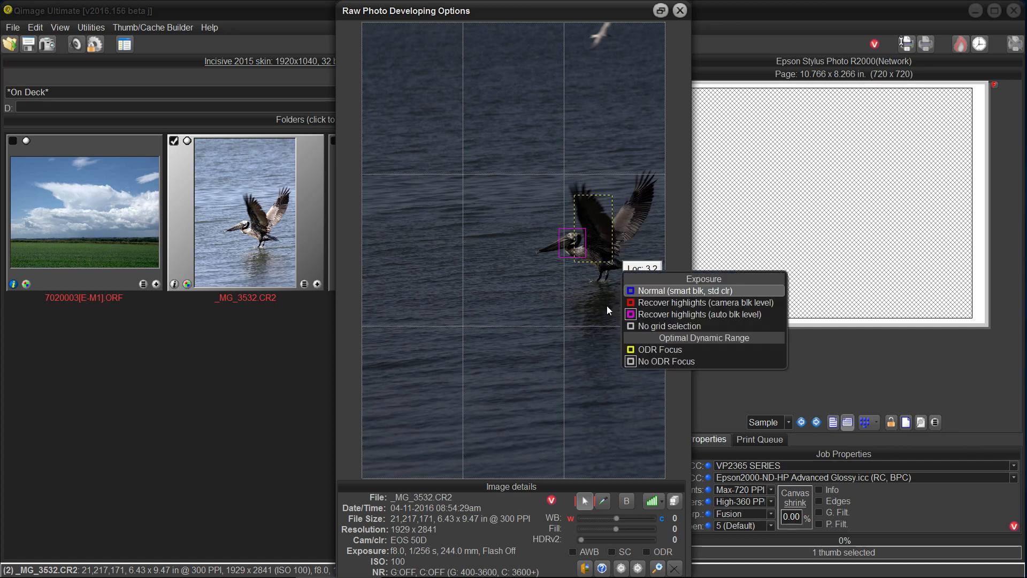
left_click(631, 351)
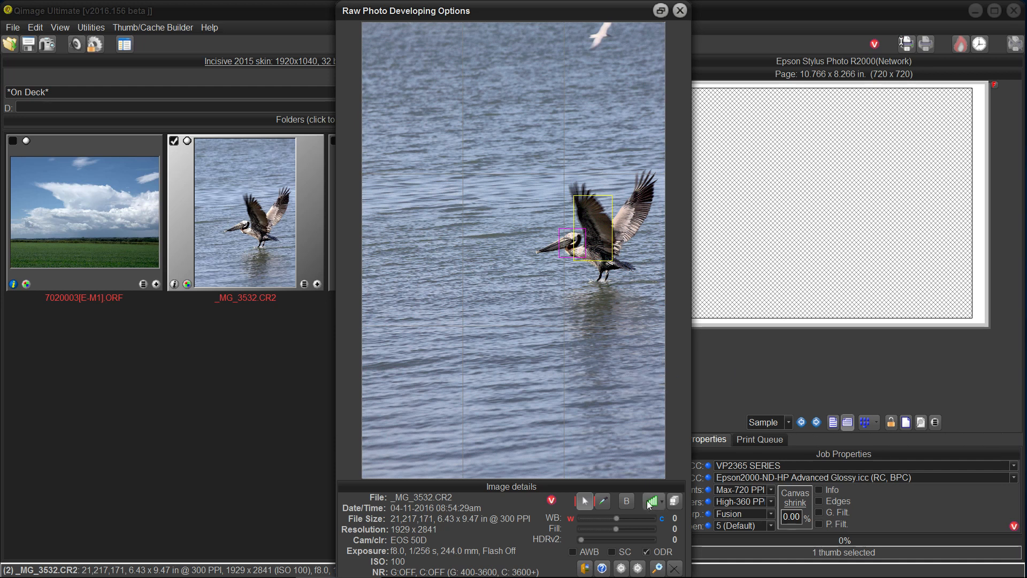
left_click(632, 499)
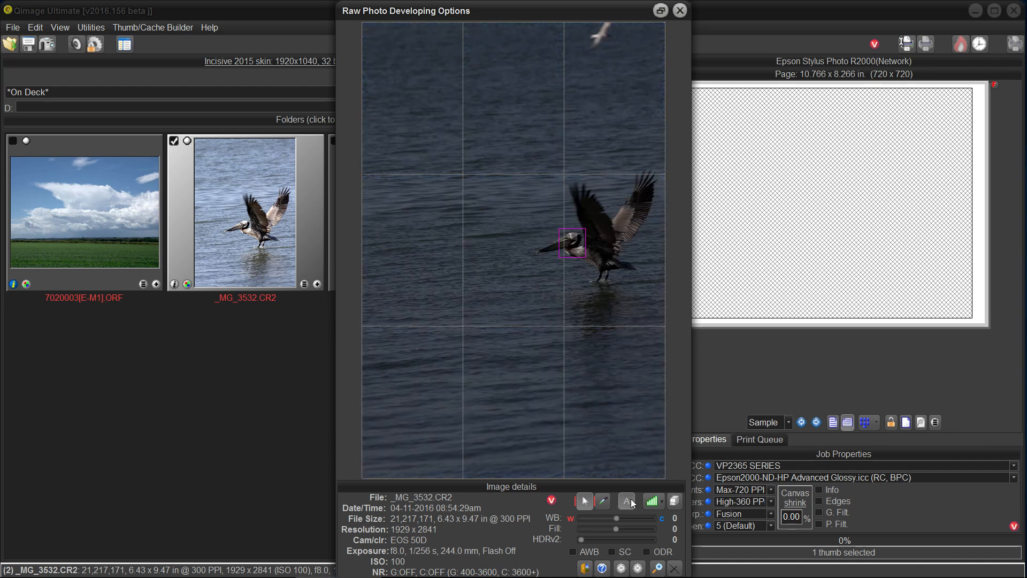
left_click(630, 500)
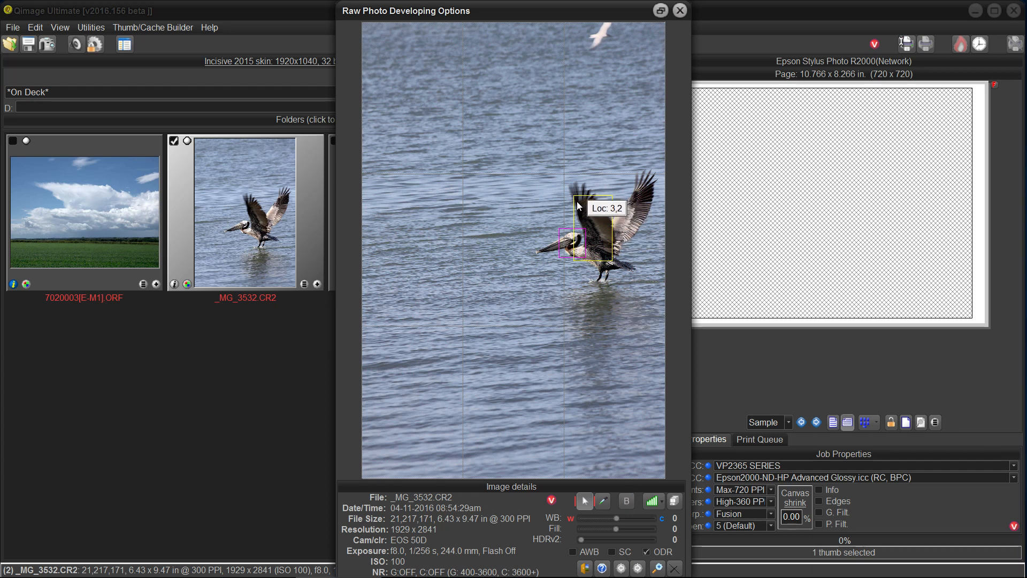
- Redefine the ODR Focus as a smaller area within the pelican's dark wing, compare options A and B, and save the raw settings
right_click(611, 251)
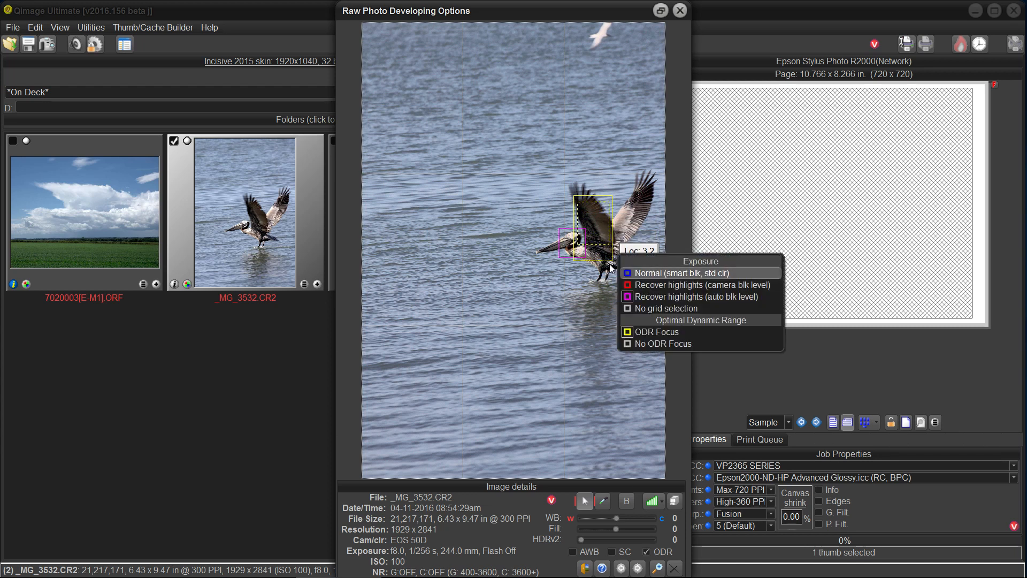
left_click(623, 332)
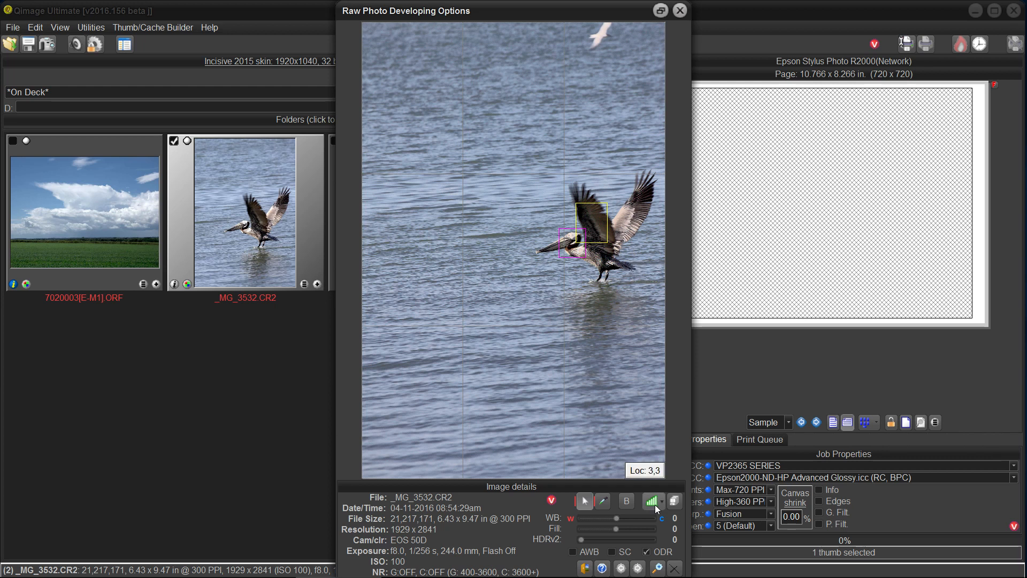
left_click(627, 502)
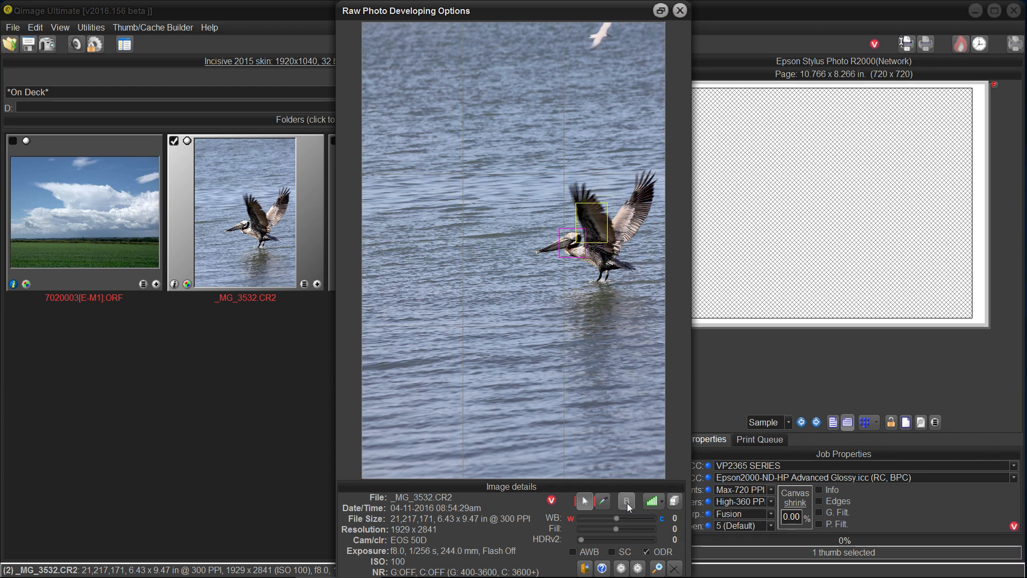
left_click(627, 502)
left_click(627, 502)
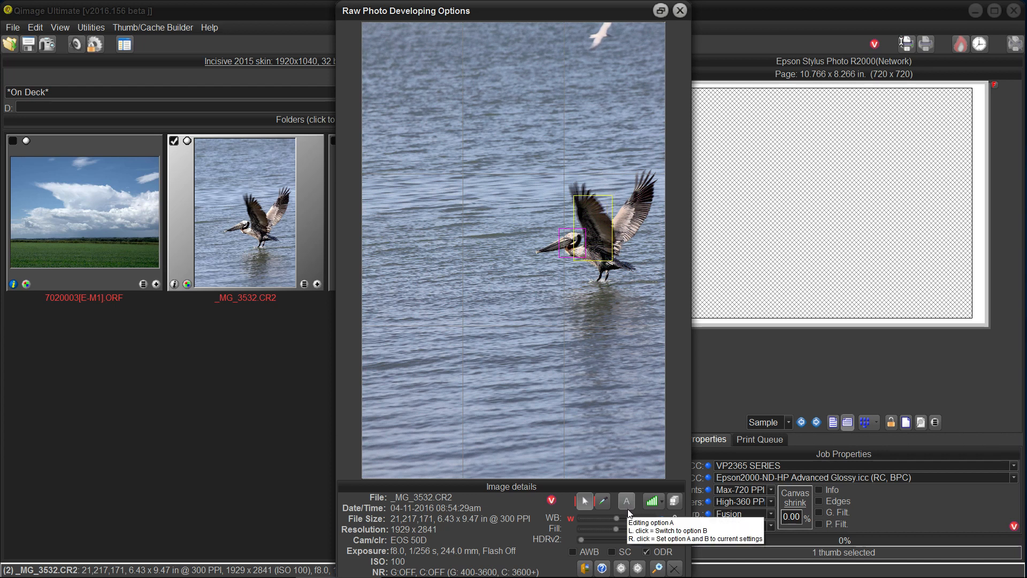
left_click(628, 503)
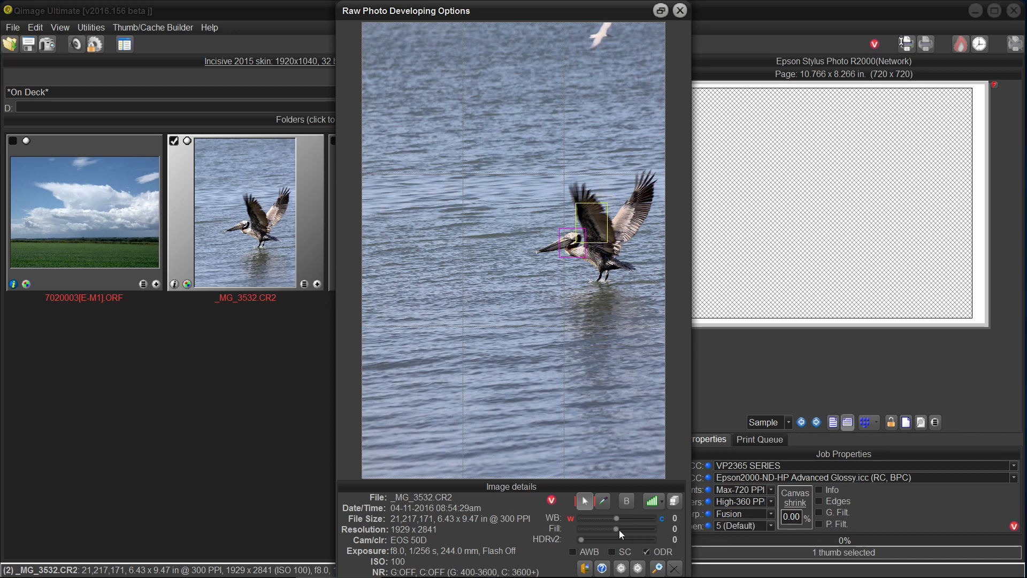
left_click(586, 569)
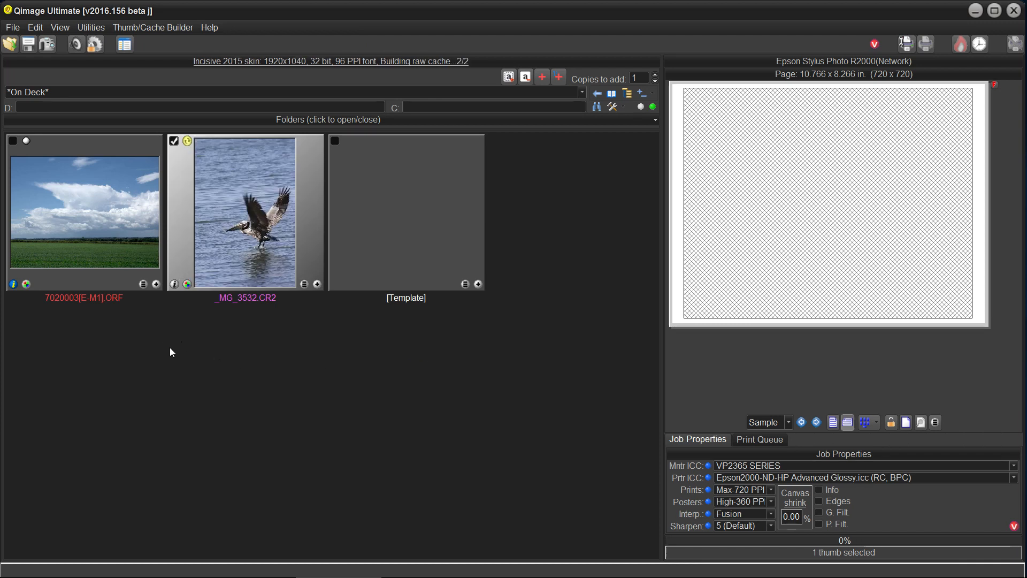
- In the raw developing options of 7020003[E-M1].ORF, apply Recover highlights (auto blk level) to the large cloud bank and compare options A and B
left_click(27, 286)
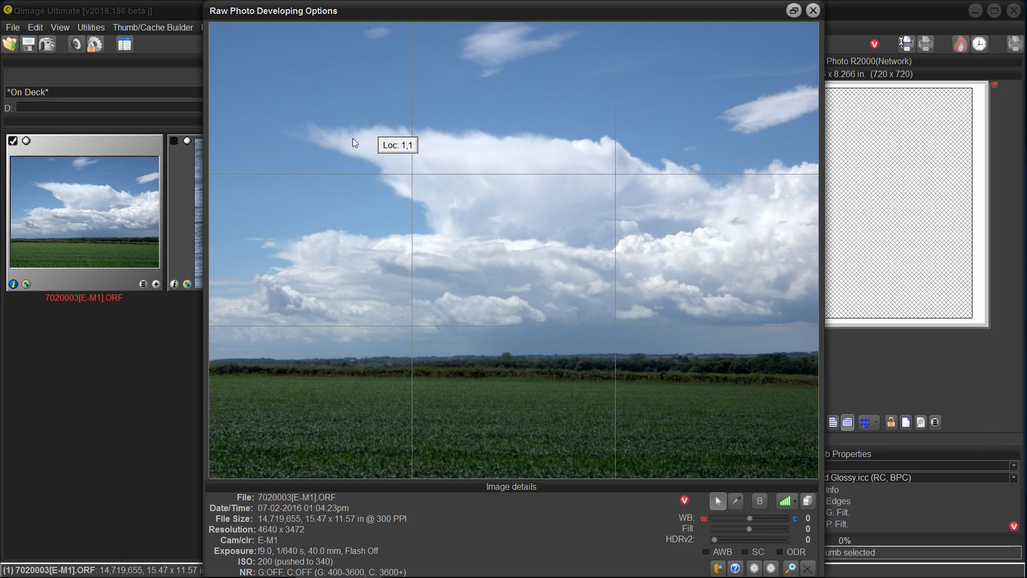
left_click_drag(317, 119, 818, 292)
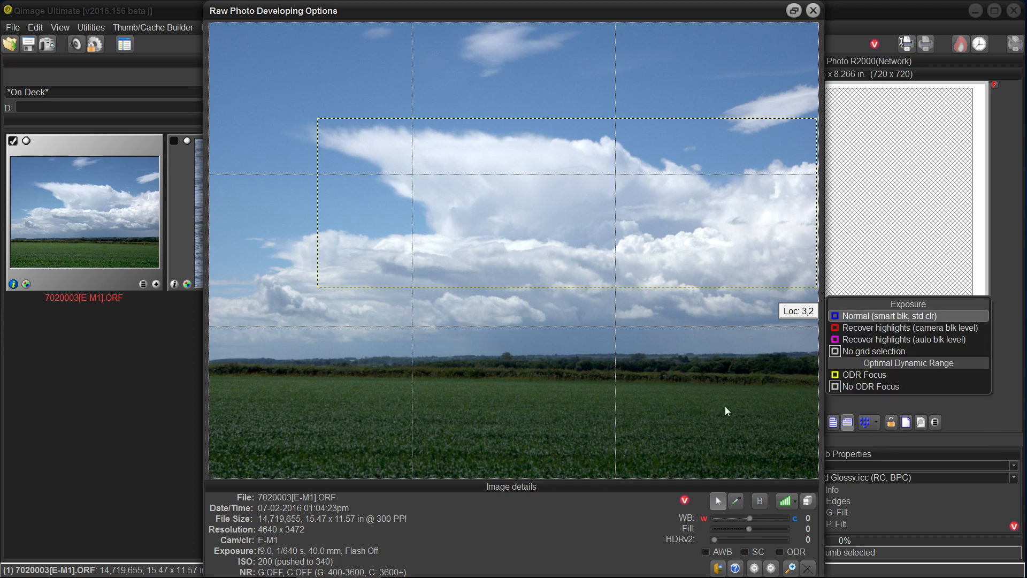
left_click(835, 340)
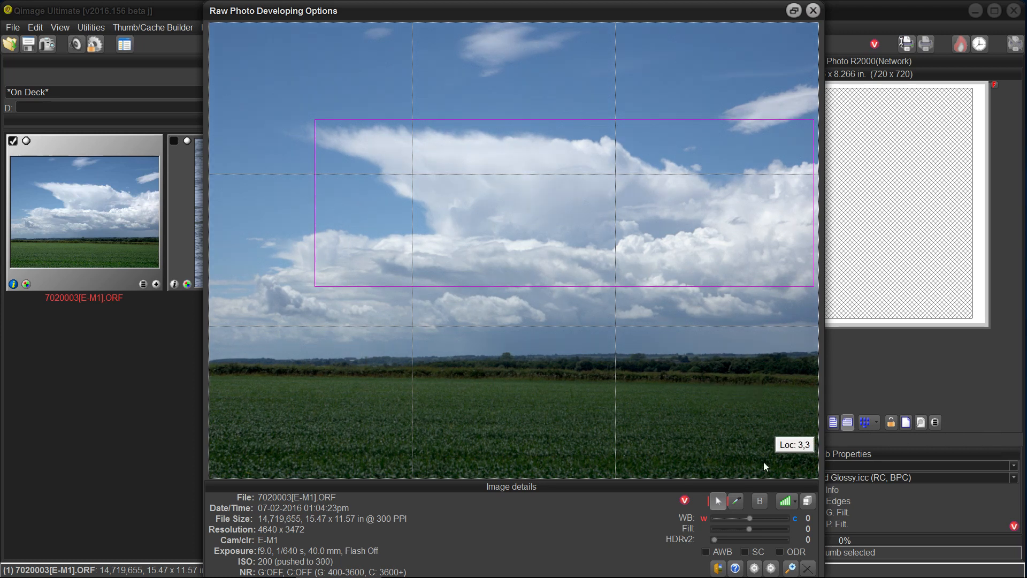
left_click(760, 503)
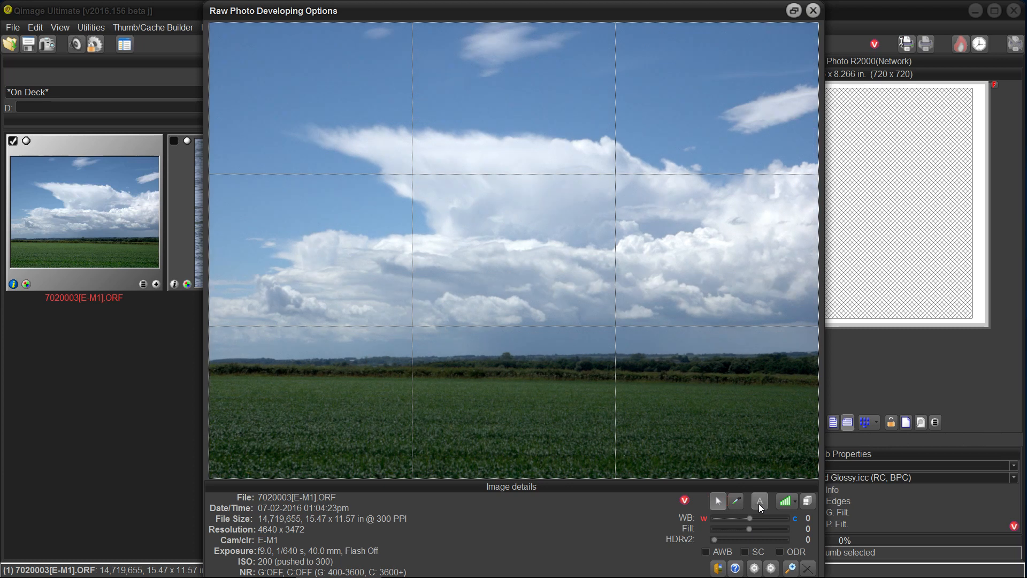
left_click(760, 502)
left_click(759, 504)
left_click(759, 504)
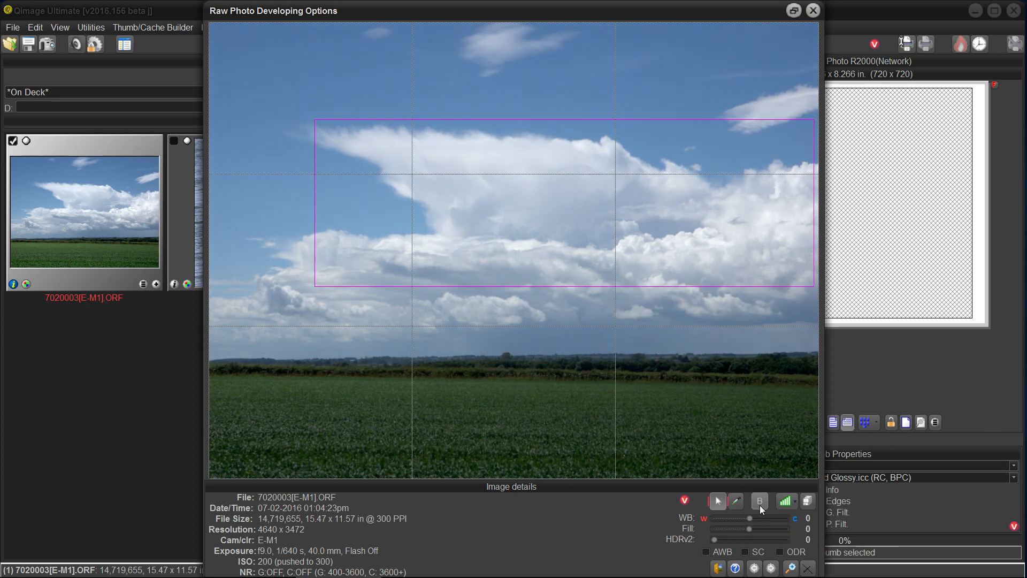
left_click(760, 505)
left_click(760, 506)
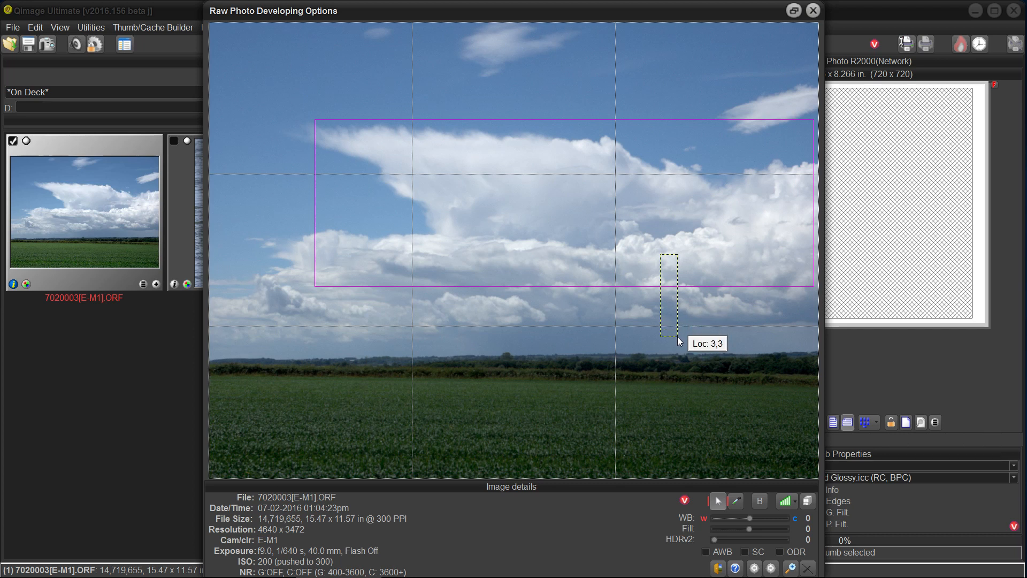
- Set an ODR Focus on a narrow vertical strip from the lower clouds to the horizon, and compare options A and B
left_click_drag(660, 254, 677, 356)
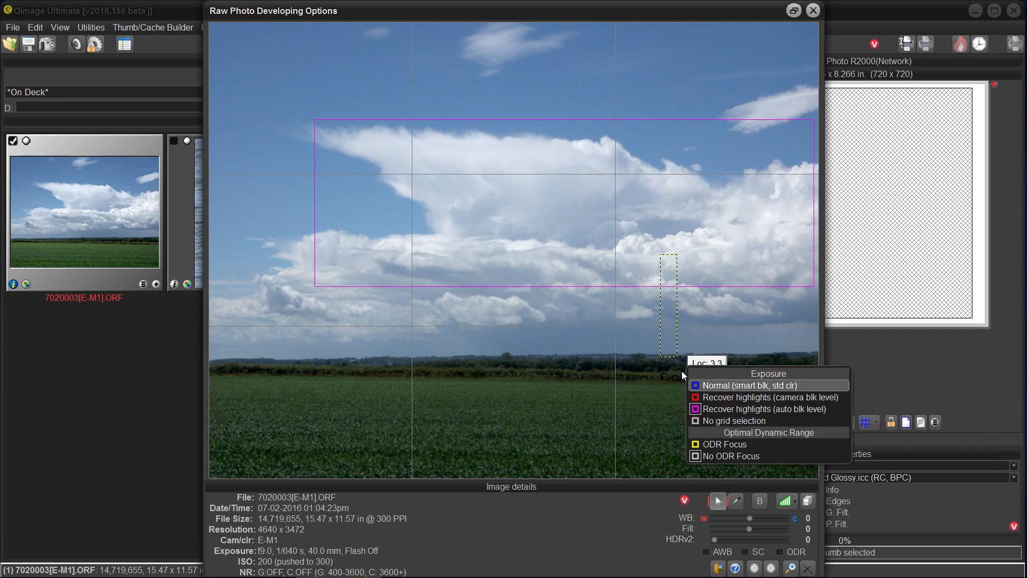
left_click(697, 444)
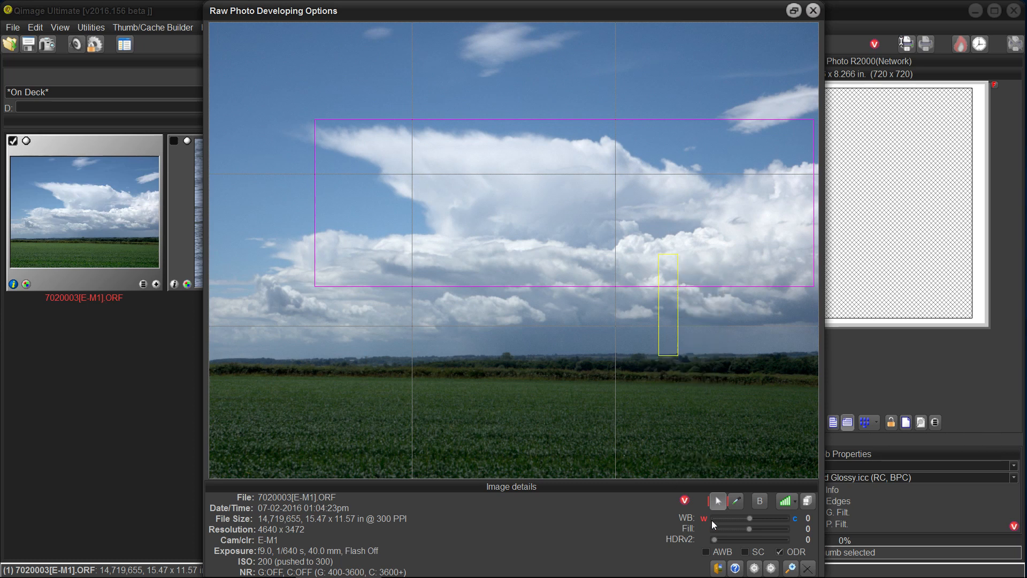
left_click(759, 501)
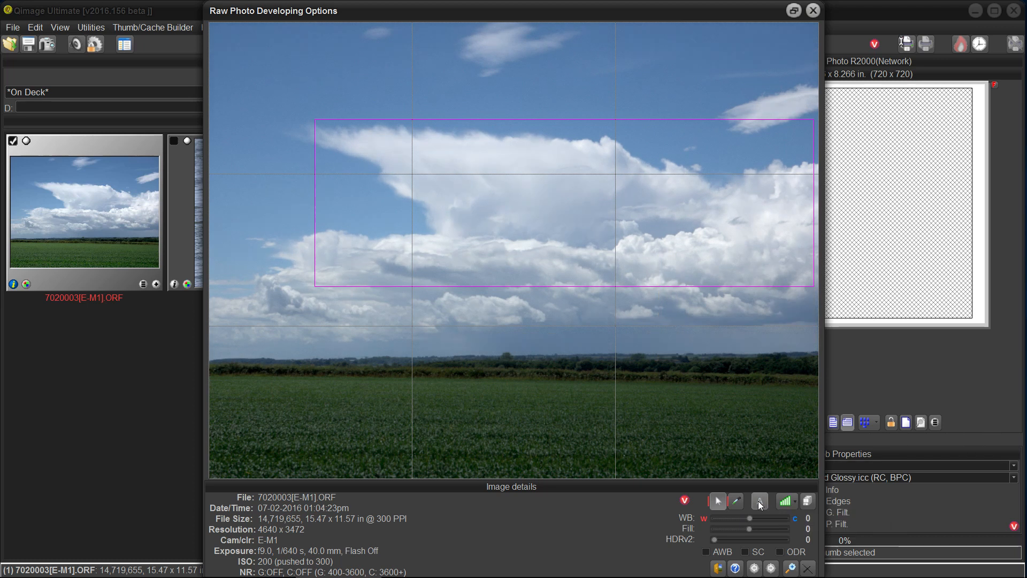
left_click(759, 502)
left_click(759, 501)
left_click(759, 502)
left_click(758, 505)
left_click(759, 505)
left_click(758, 506)
left_click(758, 506)
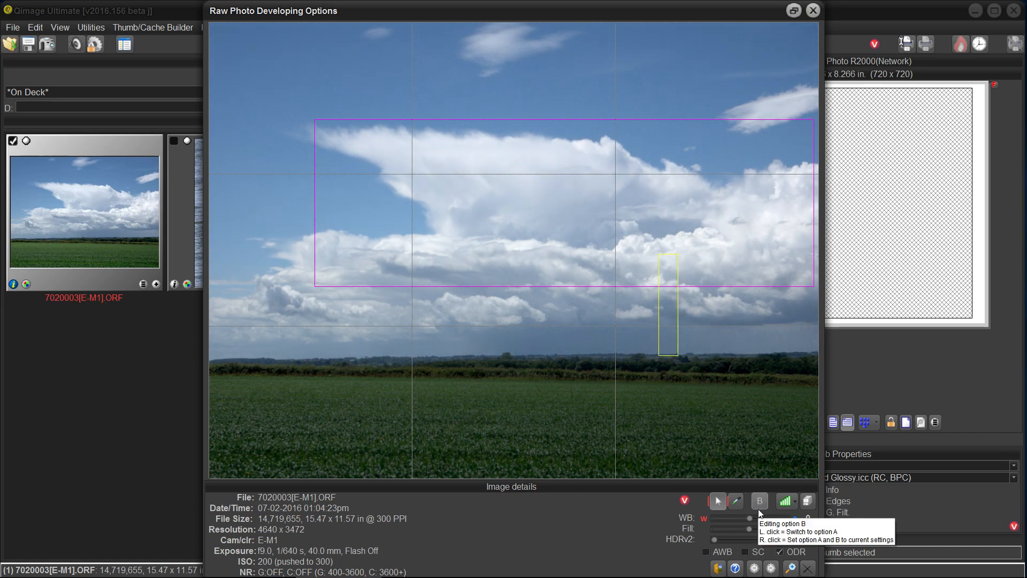
left_click(759, 509)
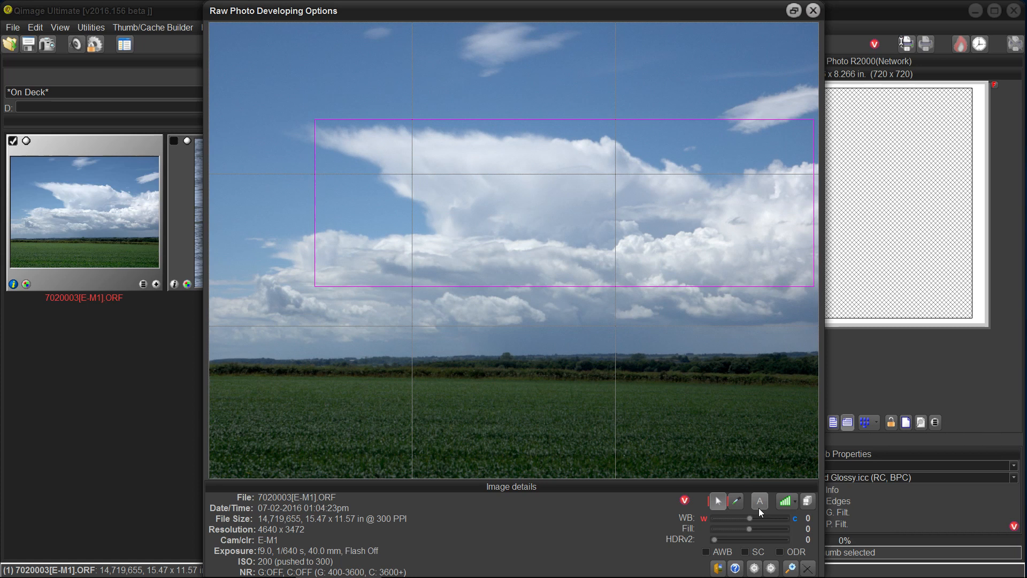
left_click(759, 508)
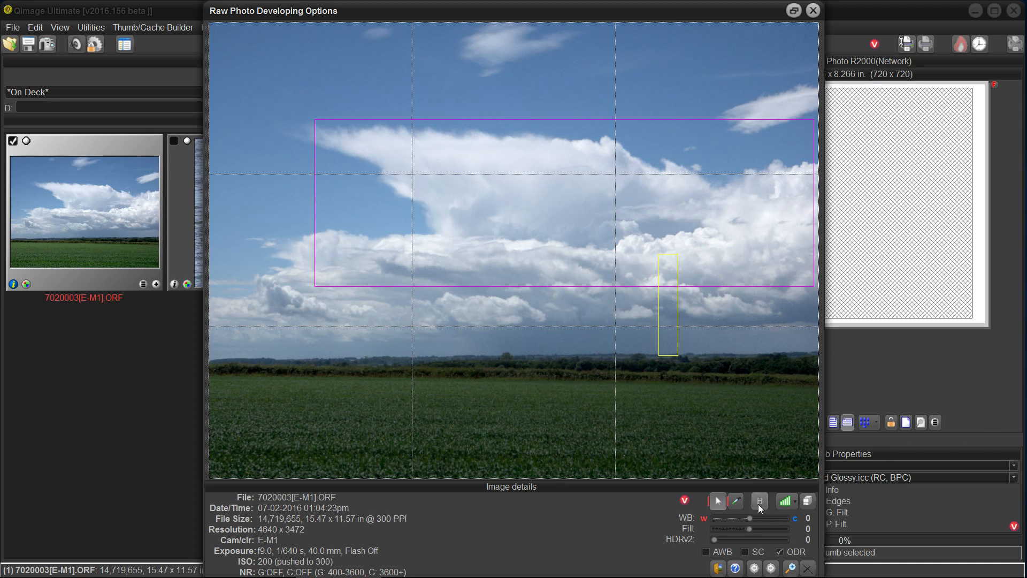
- Enable SC for the landscape photo and compare options A and B
left_click(745, 552)
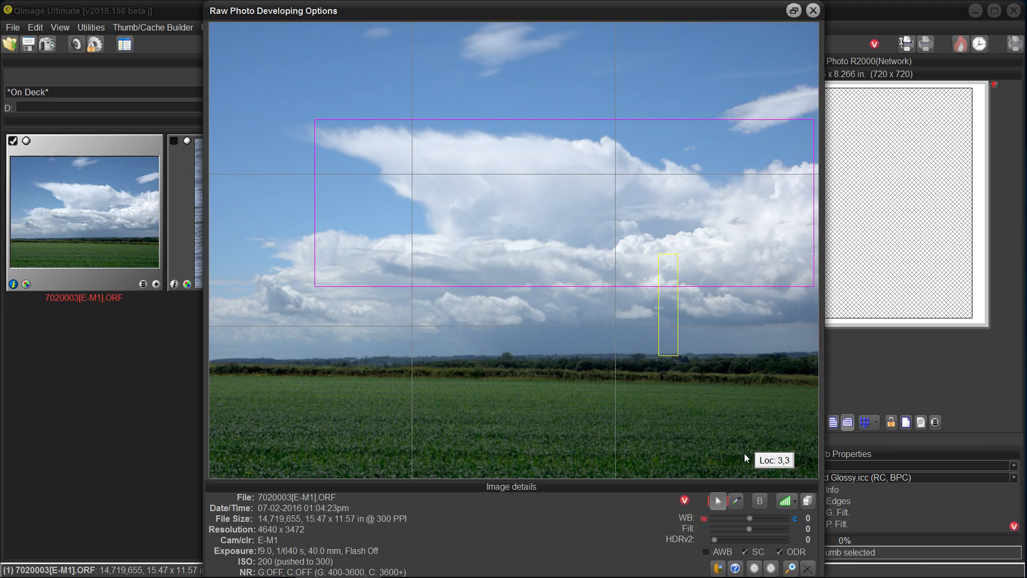
left_click(762, 505)
left_click(762, 505)
left_click(760, 501)
left_click(762, 505)
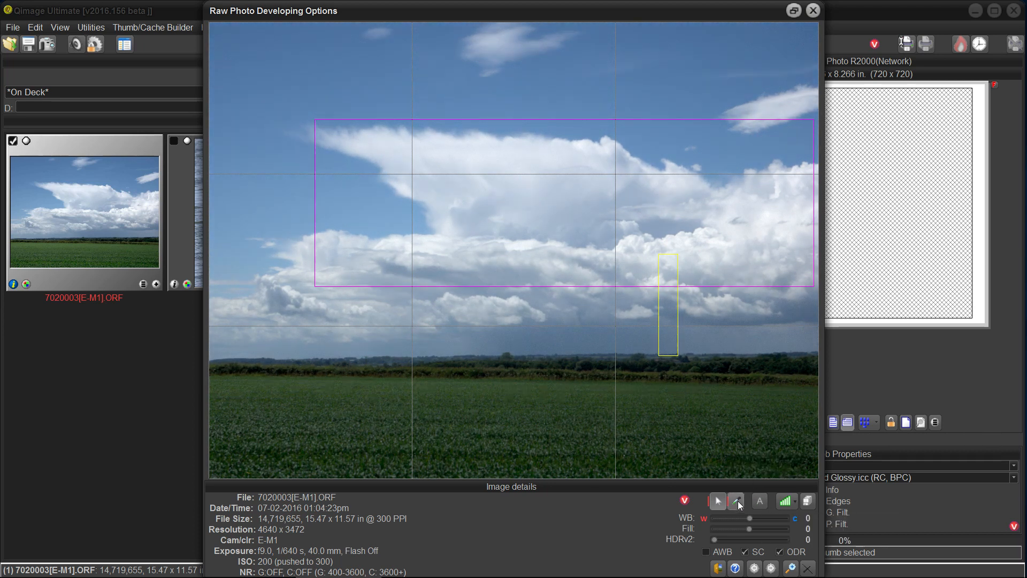
- Set the white balance of option B by sampling the small white cloud in the upper-right sky of the photo
left_click(738, 500)
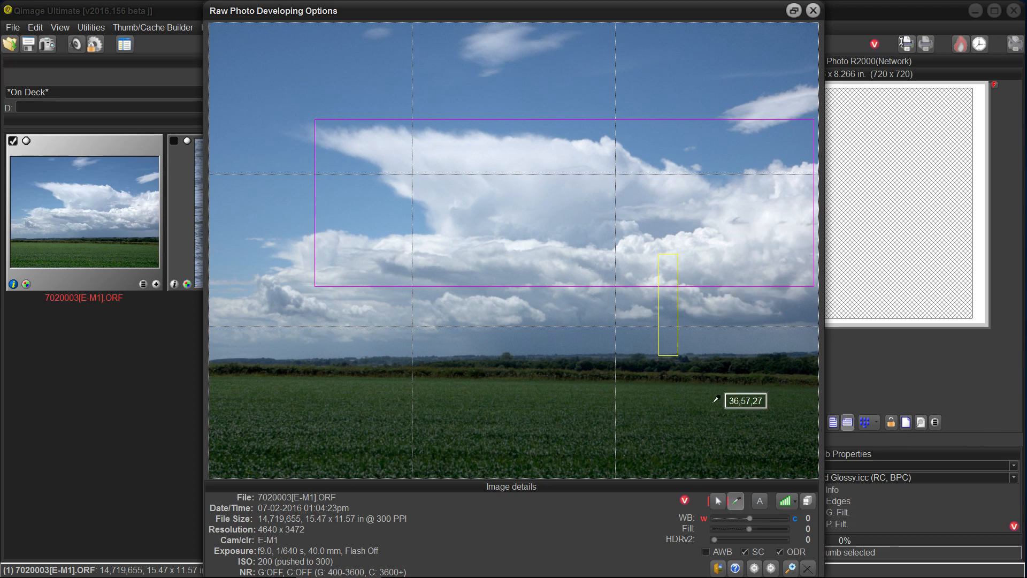
left_click(759, 499)
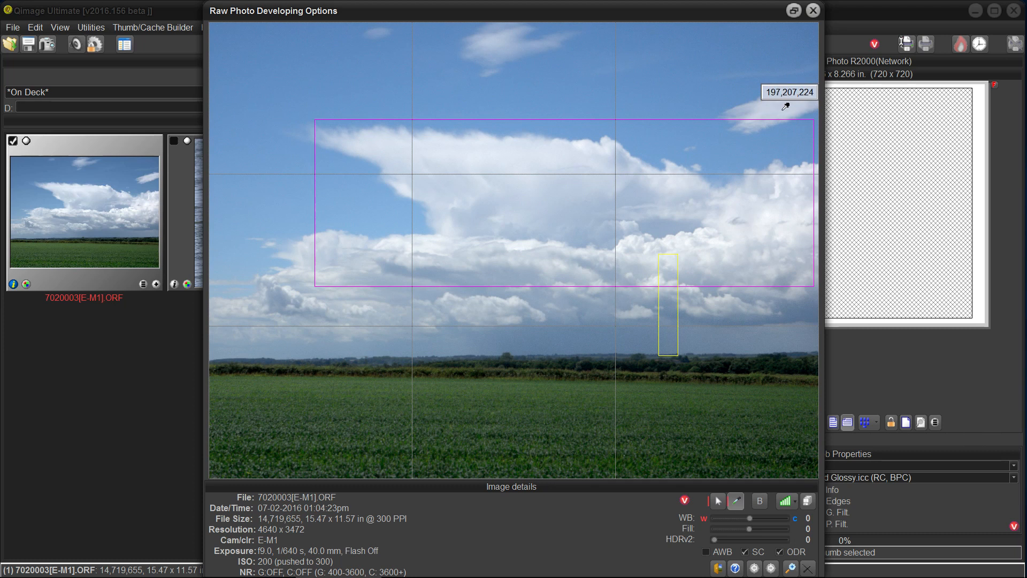
left_click(785, 110)
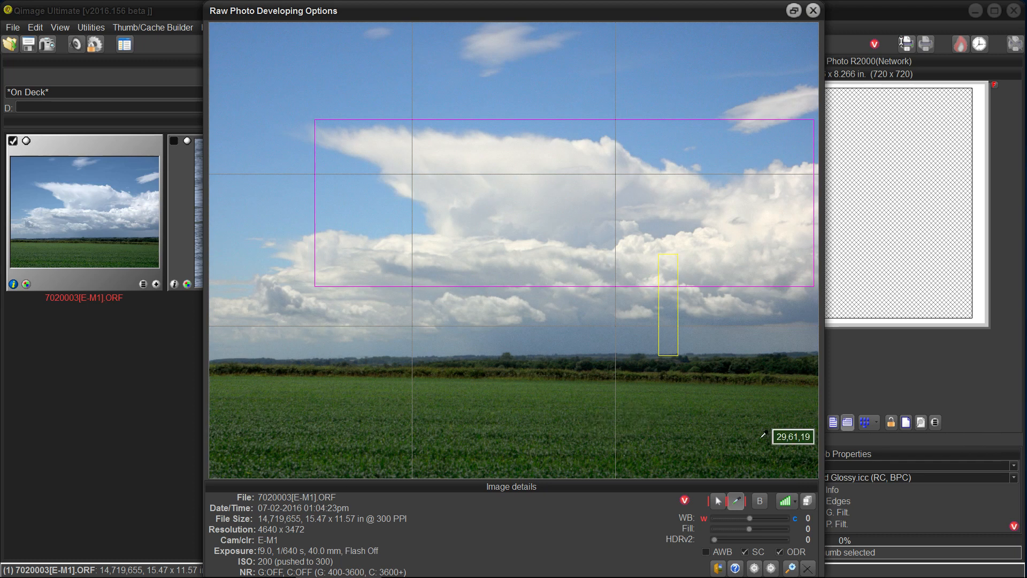
- Compare options A and B of the landscape photo to examine the effect of the white balance sampled from the small cloud
left_click(760, 501)
left_click(760, 502)
left_click(760, 502)
left_click(760, 502)
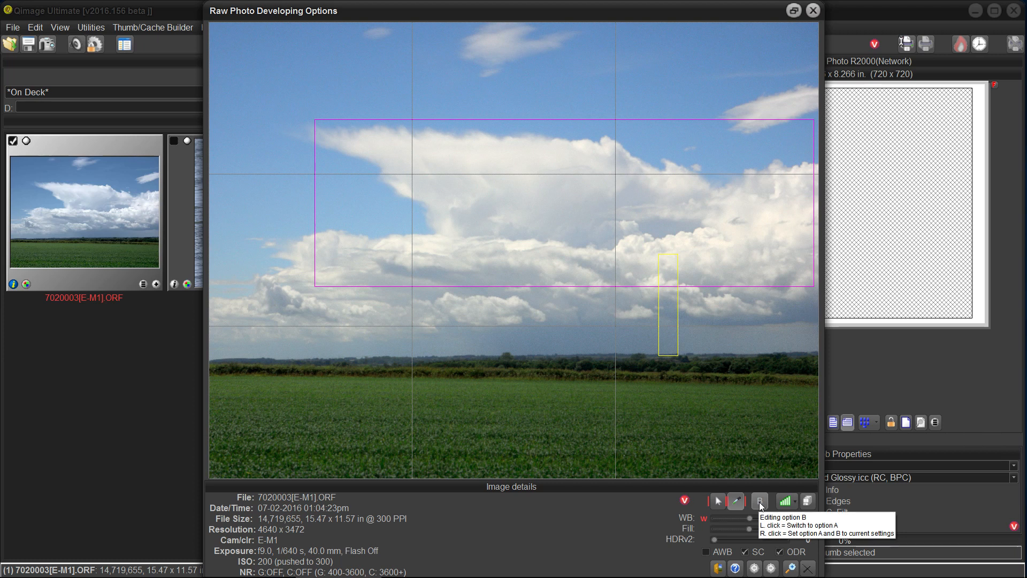
left_click(760, 502)
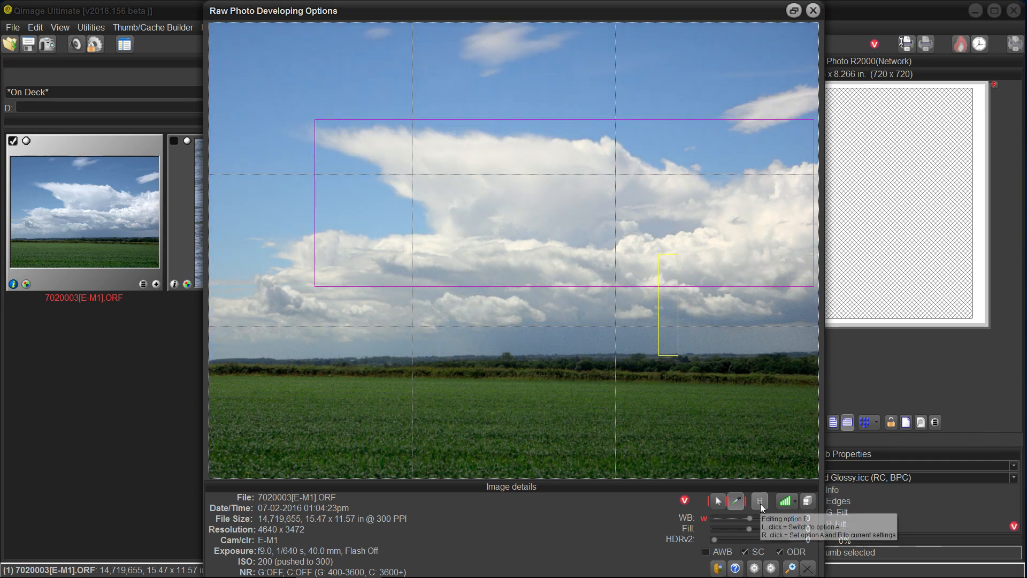
left_click(760, 502)
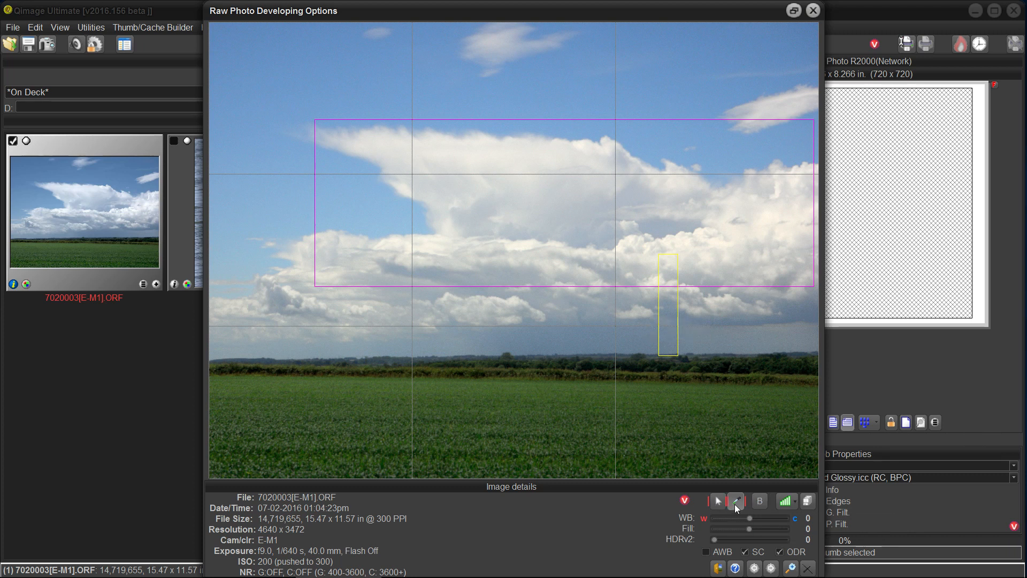
- Set the white balance of option A by sampling the upper-left part of the large cloud, and compare options A and B
left_click(760, 502)
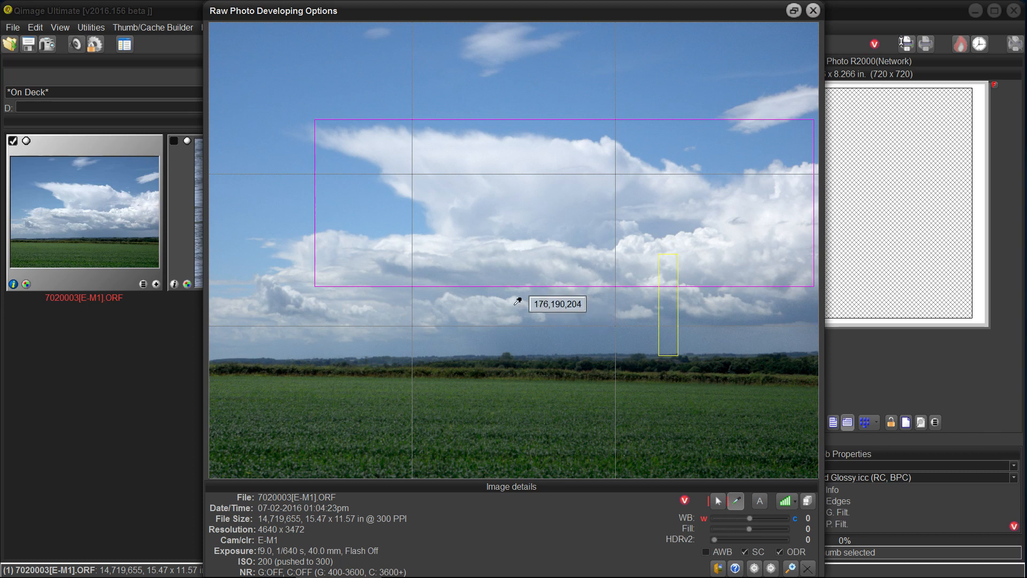
left_click(409, 180)
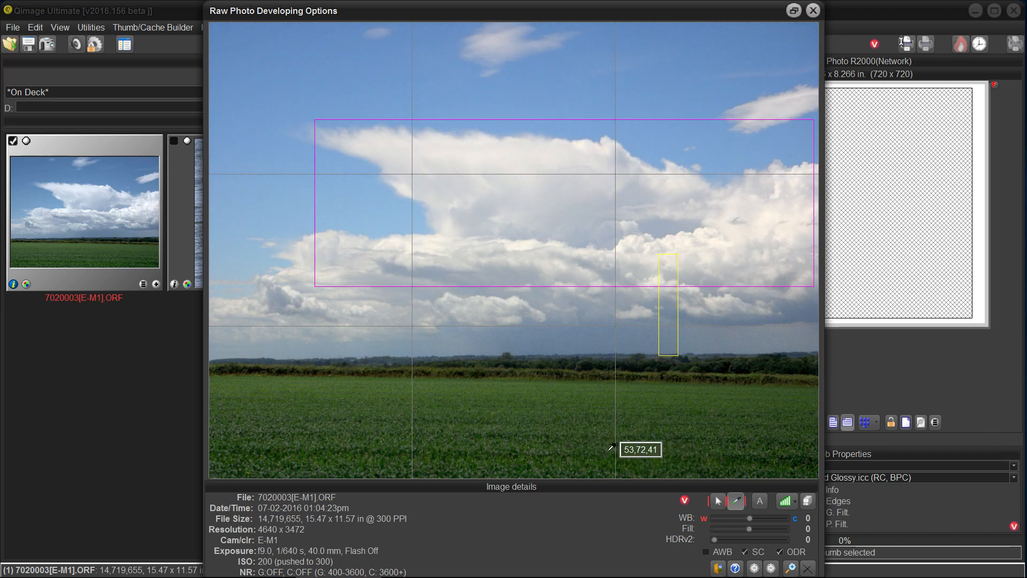
left_click(761, 505)
left_click(759, 502)
left_click(761, 506)
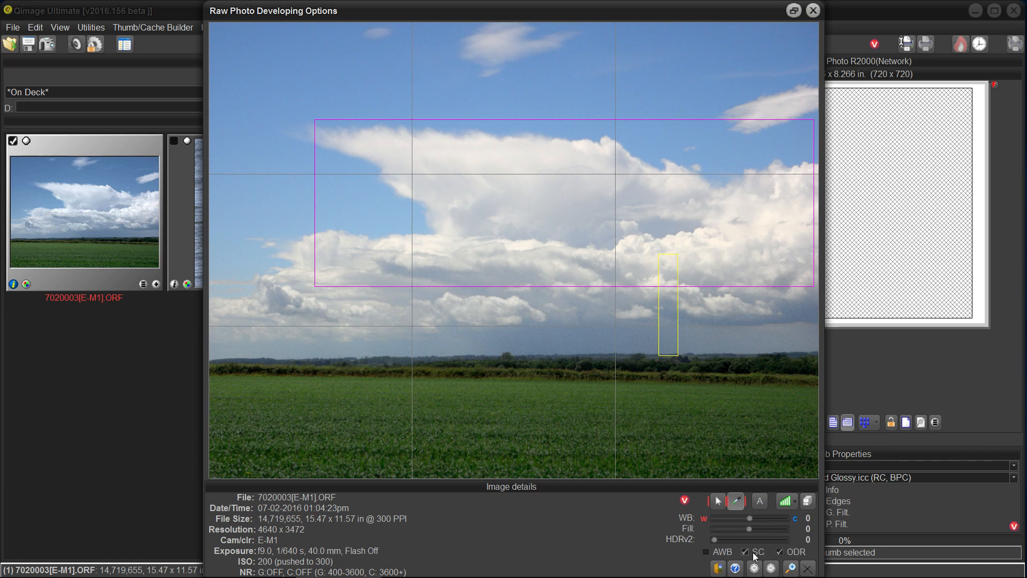
- Accept the landscape photo's developing options and open the raw developing options of _MG_3532.CR2
left_click(719, 568)
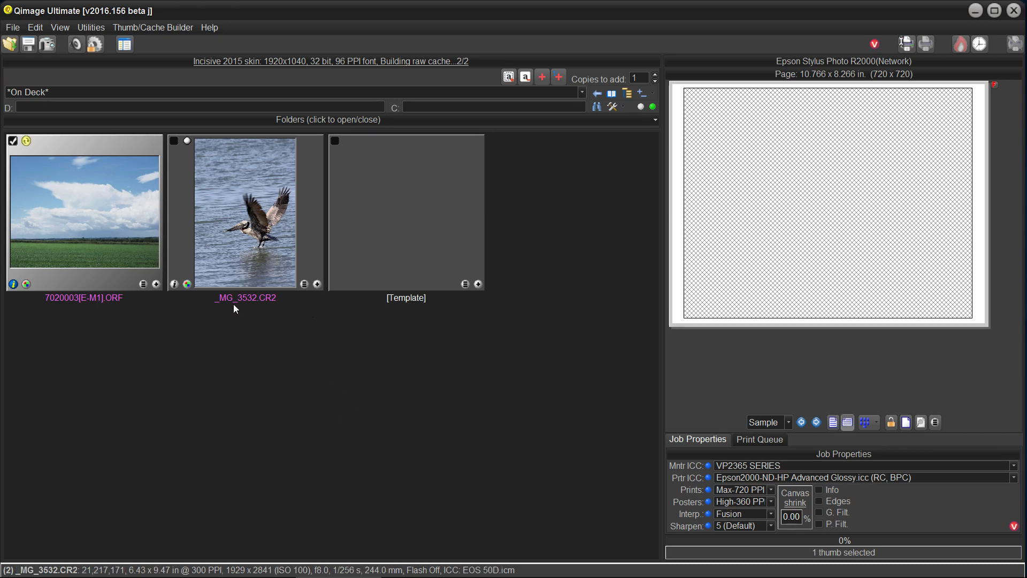
left_click(189, 290)
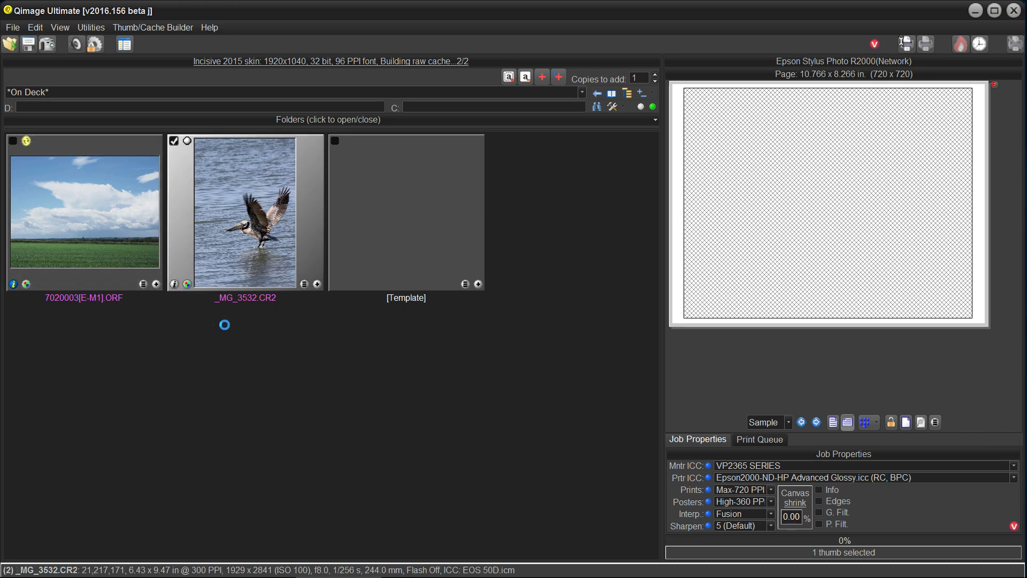